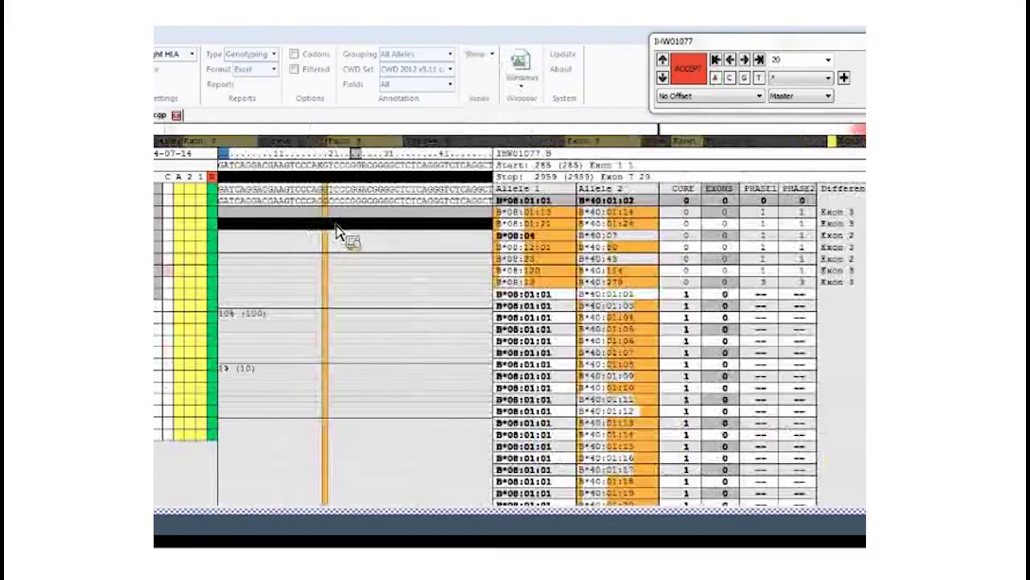
# Step: Widen the sequence view and examine the locus B data in exon 2
pyautogui.moveTo(494, 271); pyautogui.dragTo(588, 274)
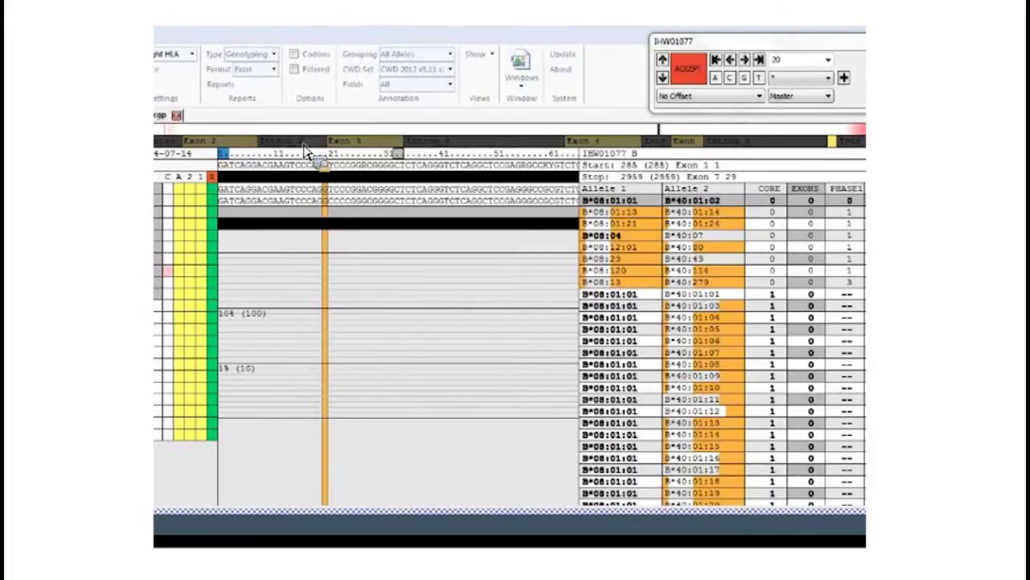
pyautogui.click(246, 142)
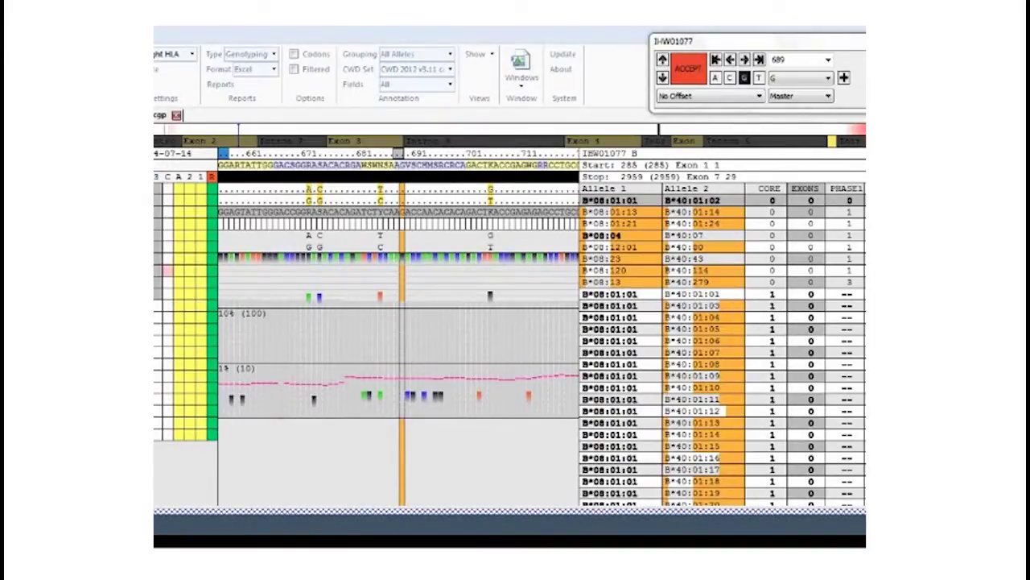
pyautogui.click(158, 188)
pyautogui.click(157, 376)
pyautogui.click(158, 434)
pyautogui.click(158, 353)
pyautogui.click(157, 319)
pyautogui.click(158, 305)
pyautogui.click(158, 212)
pyautogui.click(158, 200)
# Step: Move back through exon 2 of locus B to position 635 and inspect its base calls and reads
pyautogui.click(158, 235)
pyautogui.press('Up')
pyautogui.press('Up')
pyautogui.press('Up')
pyautogui.press('Up')
pyautogui.click(392, 161)
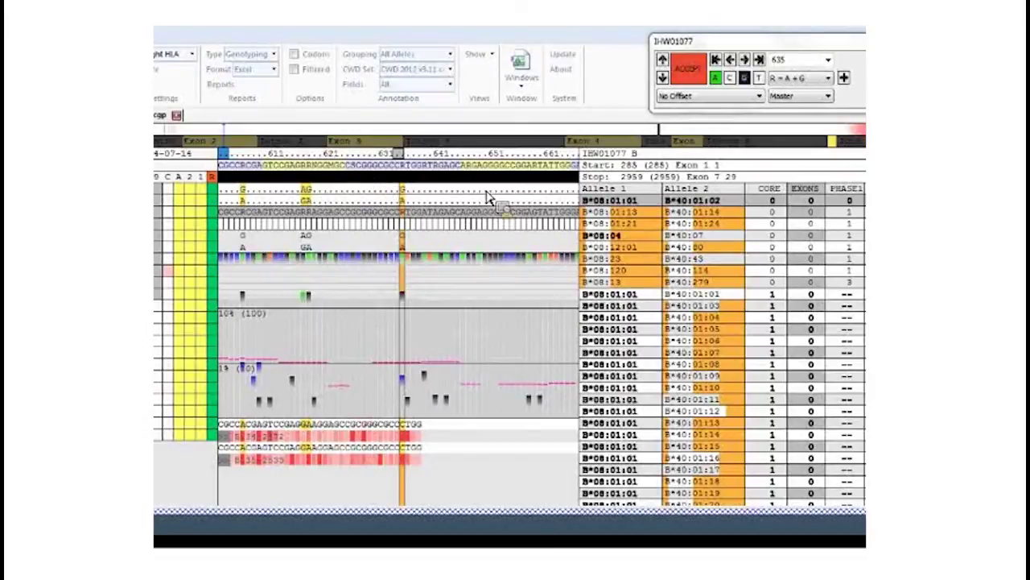
# Step: Go to position 485 at the start of exon 2 and review the available base code choices
pyautogui.moveTo(587, 241); pyautogui.dragTo(818, 265)
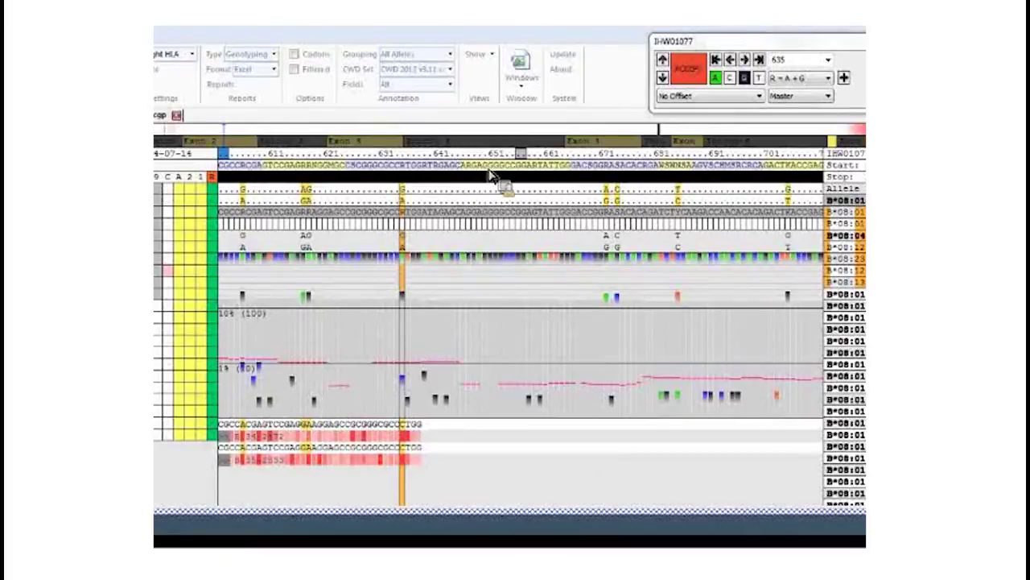
pyautogui.click(186, 144)
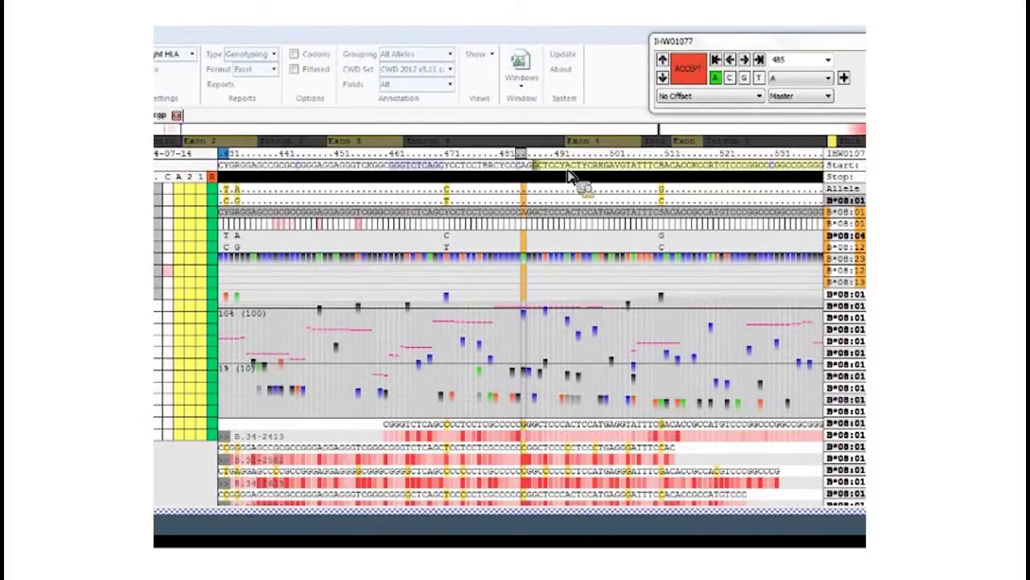
pyautogui.click(832, 78)
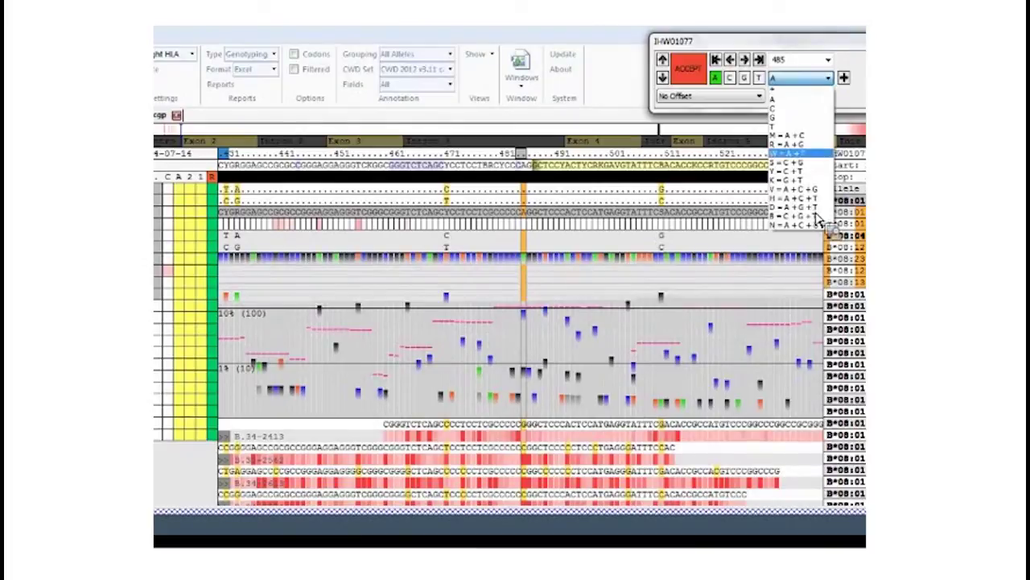
pyautogui.click(835, 86)
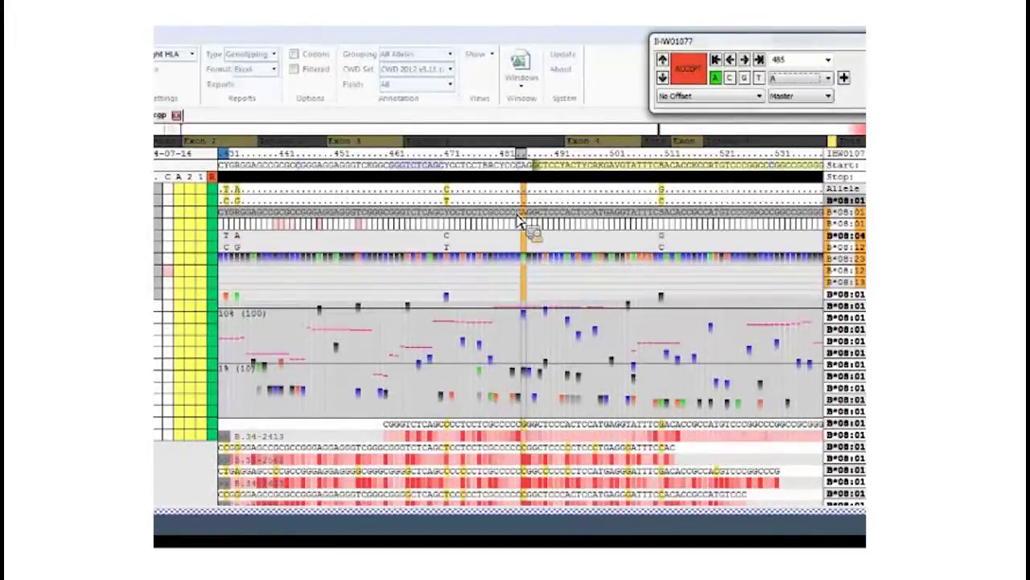
# Step: Inspect position 471 of locus B and switch to position 451 of locus C
pyautogui.click(451, 244)
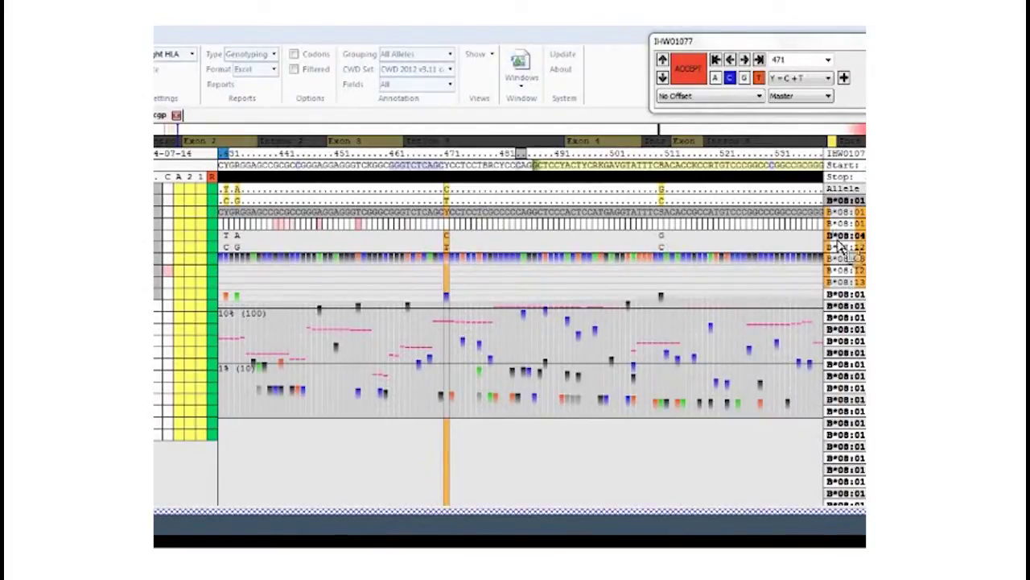
pyautogui.moveTo(774, 260)
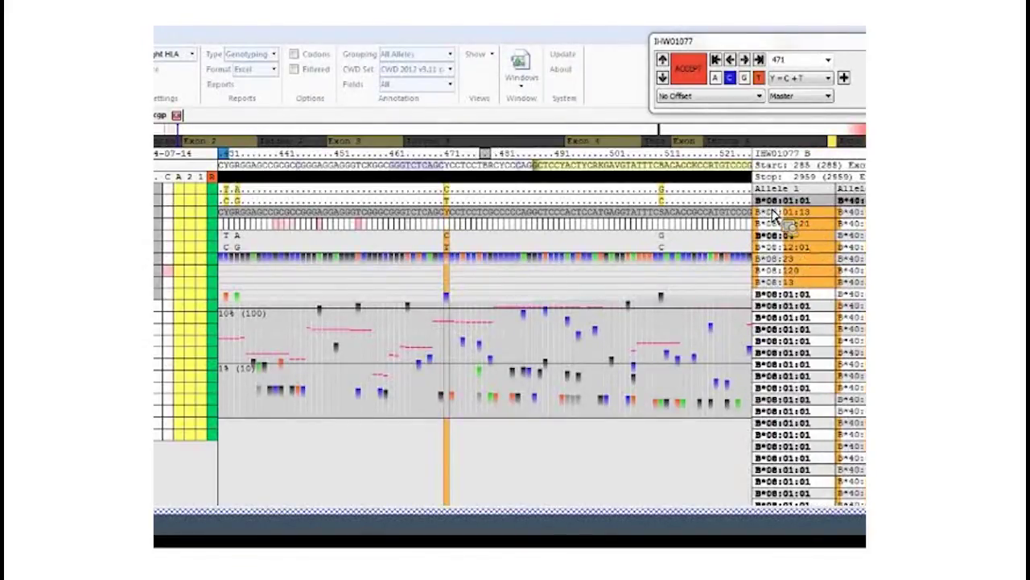
pyautogui.moveTo(801, 211)
pyautogui.mouseDown()
pyautogui.moveTo(490, 225)
pyautogui.moveTo(449, 202)
pyautogui.moveTo(777, 205)
pyautogui.moveTo(455, 223)
pyautogui.moveTo(766, 200)
pyautogui.moveTo(852, 217)
pyautogui.mouseUp()
pyautogui.moveTo(851, 211); pyautogui.dragTo(385, 235)
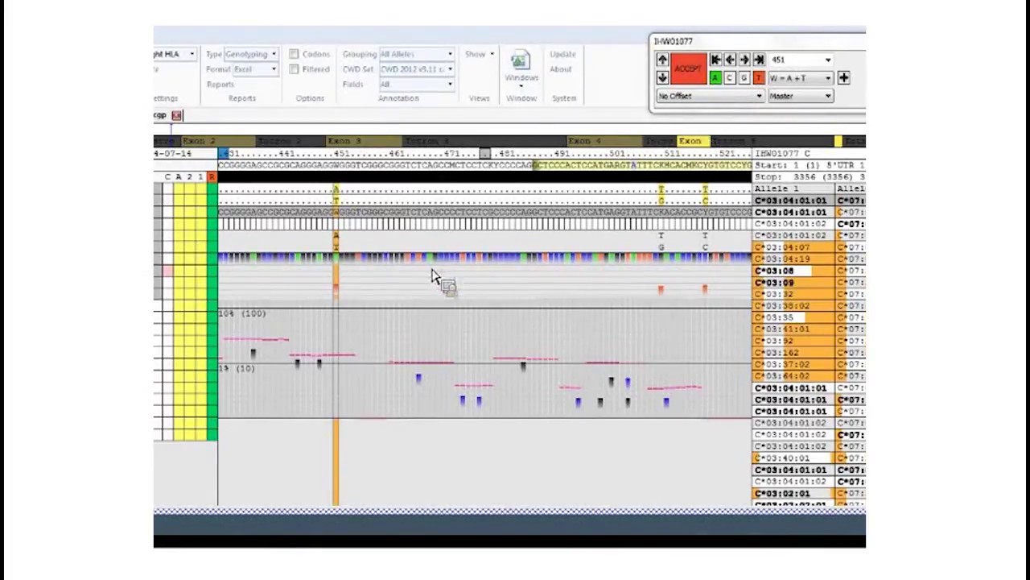
# Step: Try removing T from the base call at position 451 of locus C and restore it to W = A+T
pyautogui.click(759, 78)
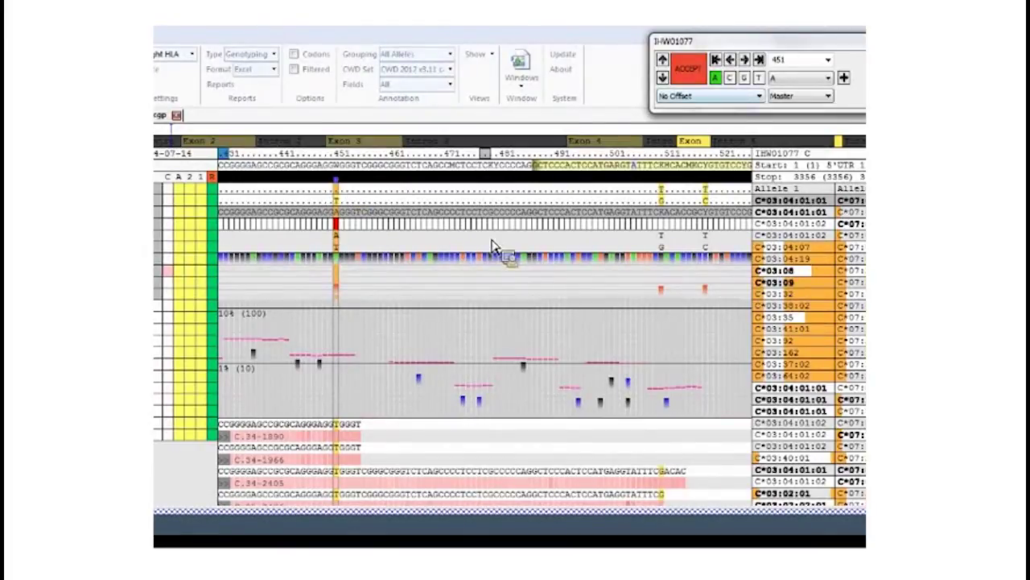
pyautogui.click(762, 81)
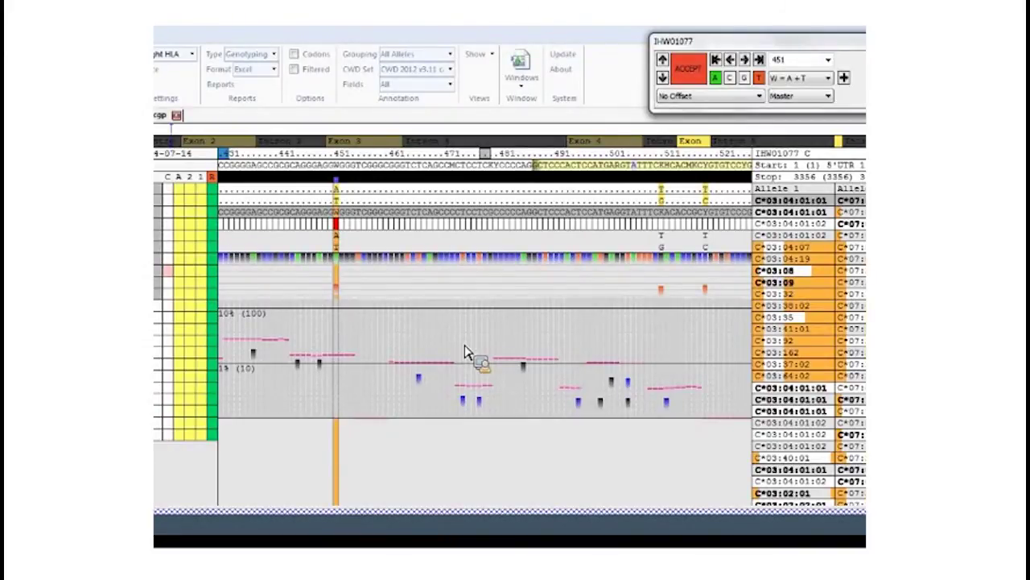
pyautogui.moveTo(465, 353); pyautogui.dragTo(387, 267)
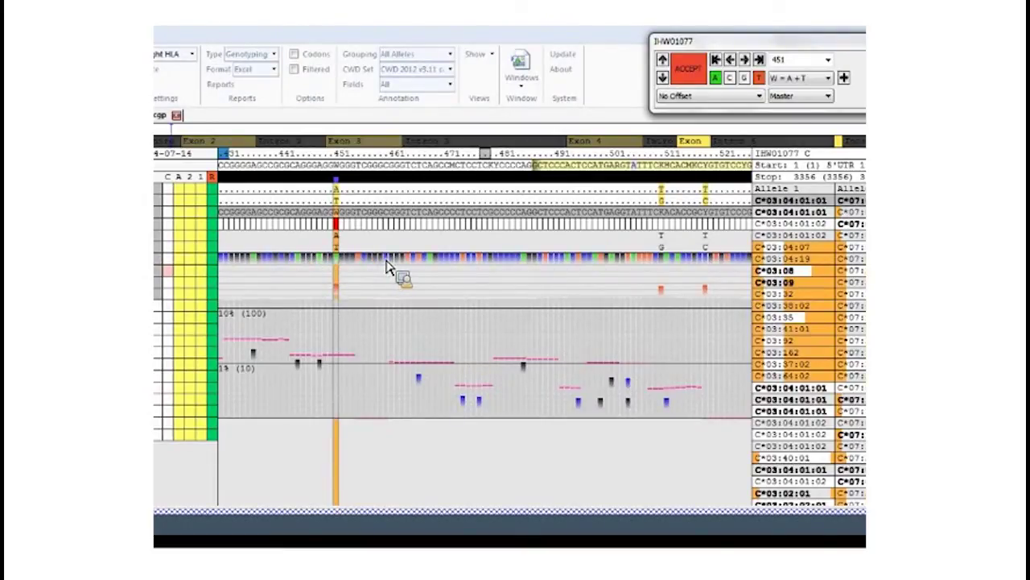
pyautogui.moveTo(387, 268)
pyautogui.mouseDown()
pyautogui.moveTo(296, 268)
pyautogui.moveTo(343, 270)
pyautogui.moveTo(336, 285)
pyautogui.moveTo(350, 303)
pyautogui.moveTo(346, 287)
pyautogui.moveTo(269, 323)
pyautogui.moveTo(259, 366)
pyautogui.moveTo(228, 362)
pyautogui.moveTo(396, 459)
pyautogui.moveTo(375, 424)
pyautogui.moveTo(370, 262)
pyautogui.moveTo(388, 425)
pyautogui.moveTo(372, 369)
pyautogui.moveTo(376, 314)
pyautogui.moveTo(382, 425)
pyautogui.moveTo(387, 260)
pyautogui.moveTo(343, 307)
pyautogui.moveTo(342, 292)
pyautogui.moveTo(349, 315)
pyautogui.moveTo(346, 295)
pyautogui.moveTo(749, 290)
pyautogui.moveTo(246, 338)
pyautogui.moveTo(544, 384)
pyautogui.moveTo(260, 356)
pyautogui.moveTo(276, 350)
pyautogui.moveTo(342, 367)
pyautogui.mouseUp()
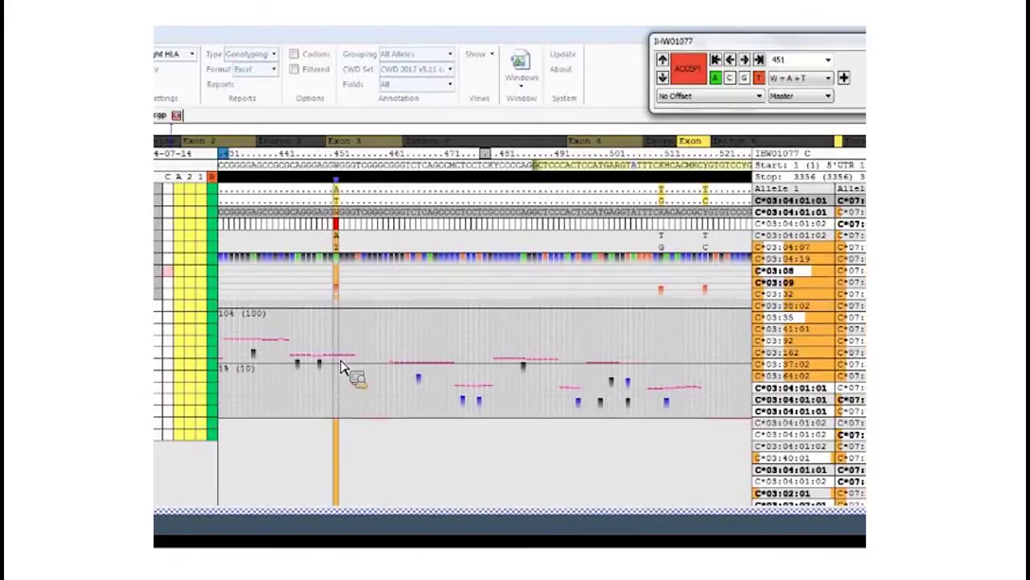
pyautogui.moveTo(343, 367); pyautogui.dragTo(342, 367)
pyautogui.moveTo(342, 367)
pyautogui.mouseDown()
pyautogui.moveTo(382, 356)
pyautogui.moveTo(378, 319)
pyautogui.moveTo(393, 276)
pyautogui.moveTo(387, 311)
pyautogui.mouseUp()
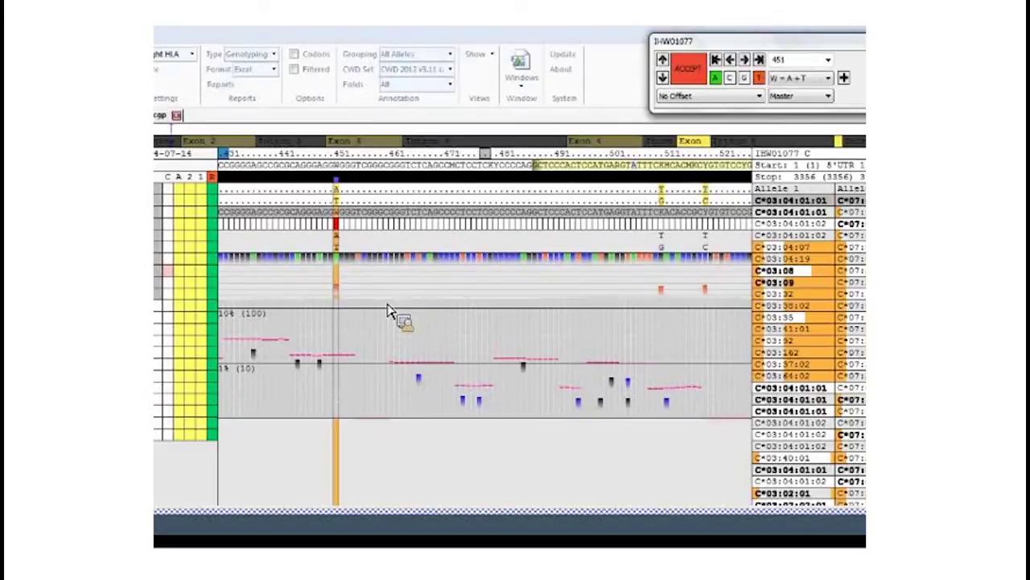
pyautogui.moveTo(387, 311)
pyautogui.mouseDown()
pyautogui.moveTo(266, 360)
pyautogui.moveTo(261, 323)
pyautogui.moveTo(315, 352)
pyautogui.moveTo(377, 429)
pyautogui.moveTo(398, 263)
pyautogui.moveTo(389, 315)
pyautogui.moveTo(382, 305)
pyautogui.moveTo(673, 276)
pyautogui.moveTo(644, 310)
pyautogui.moveTo(345, 315)
pyautogui.moveTo(428, 301)
pyautogui.mouseUp()
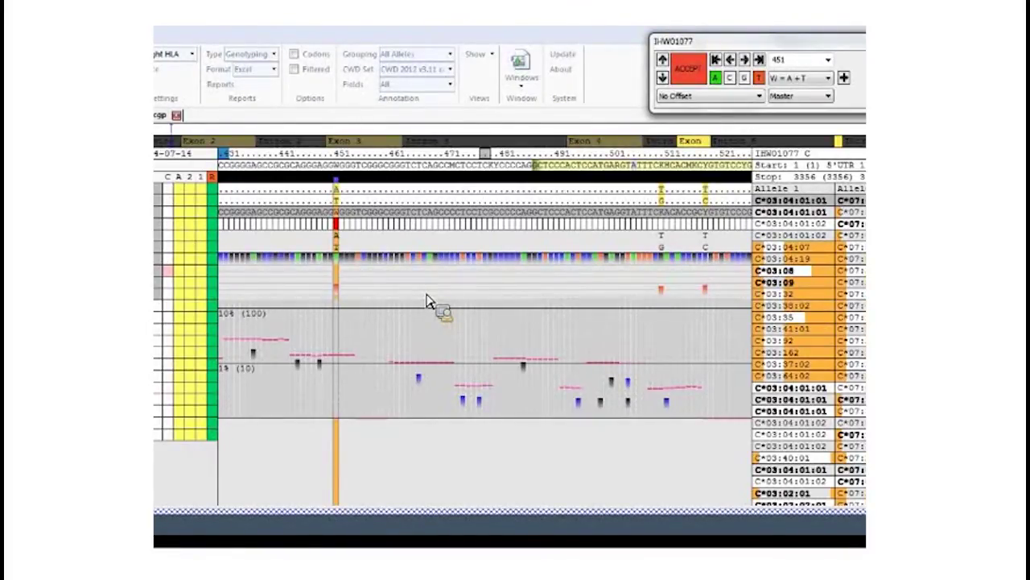
# Step: Select the allele pair C*03:04:01:02 and C*07:01:01:01 in the widened results and go to position 3324
pyautogui.moveTo(427, 301)
pyautogui.mouseDown()
pyautogui.moveTo(757, 324)
pyautogui.moveTo(748, 316)
pyautogui.moveTo(741, 330)
pyautogui.moveTo(609, 329)
pyautogui.moveTo(579, 339)
pyautogui.mouseUp()
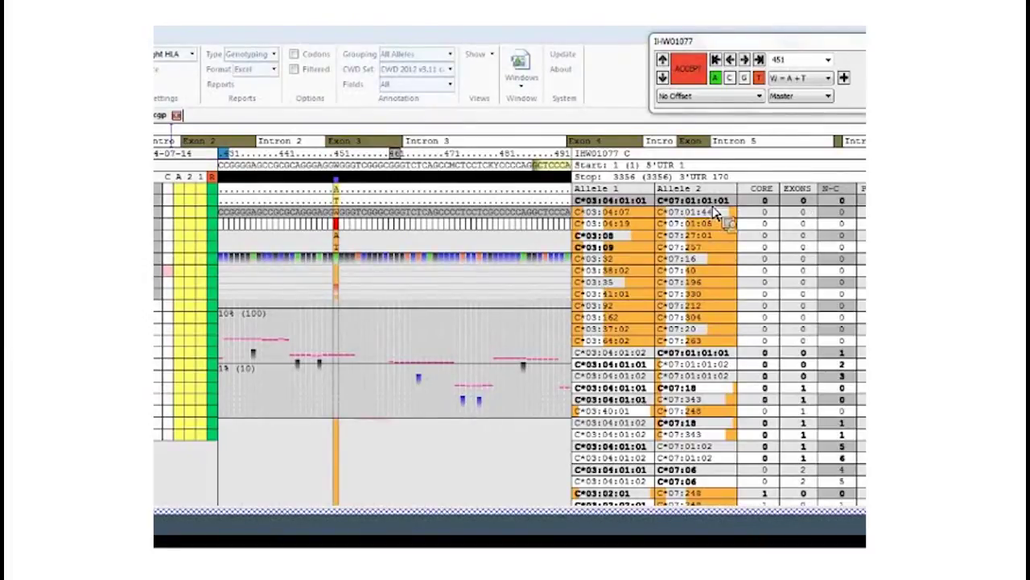
pyautogui.click(636, 356)
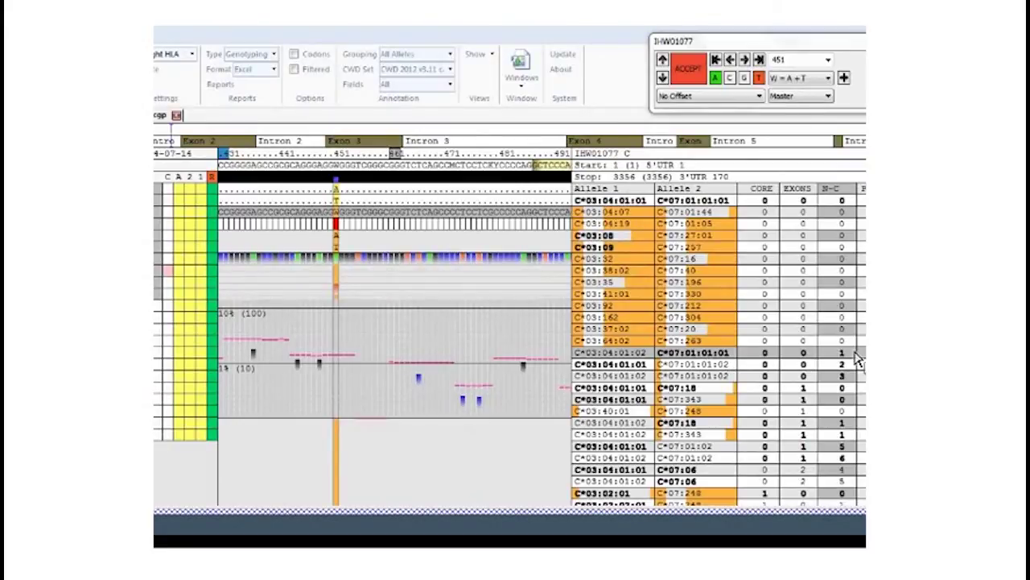
pyautogui.click(827, 60)
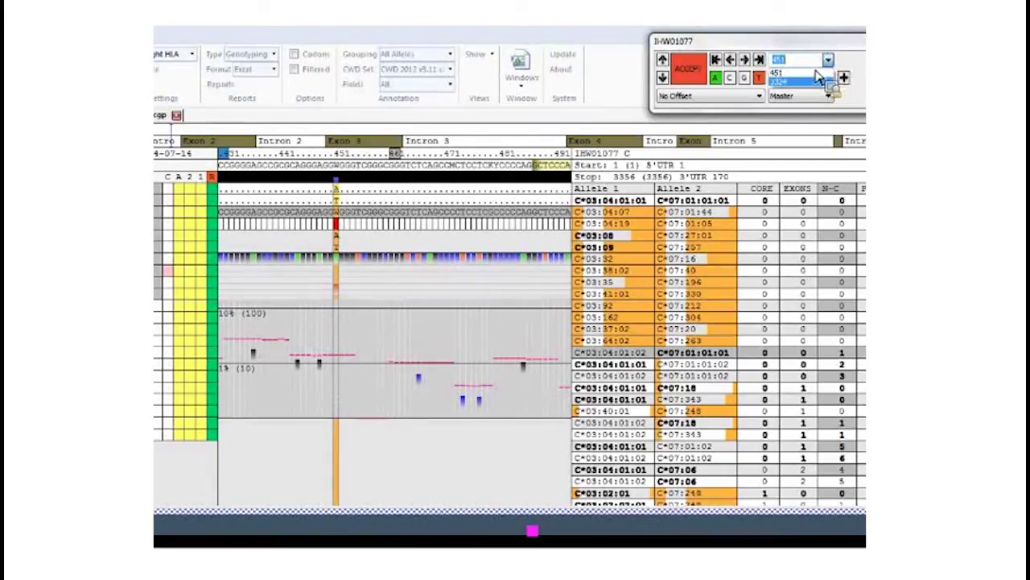
pyautogui.click(801, 78)
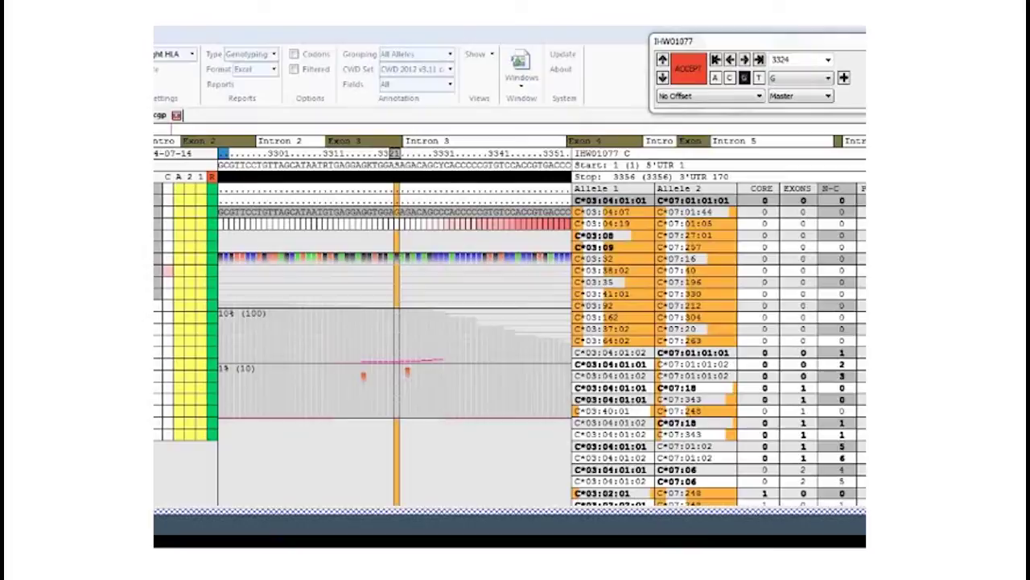
# Step: Widen the allele results to check the phase columns, and restore the sequence view's width
pyautogui.moveTo(709, 228); pyautogui.dragTo(579, 266)
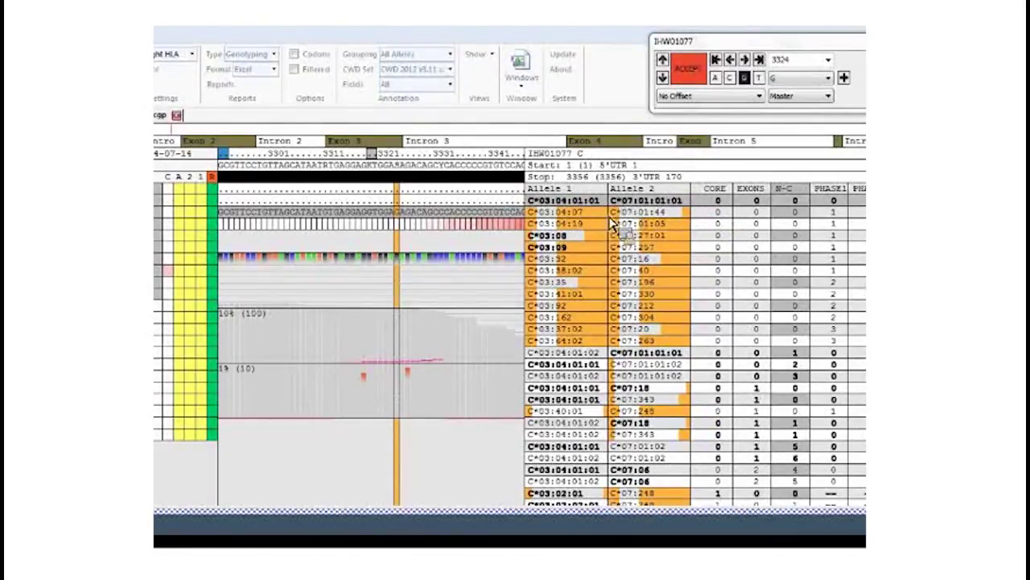
pyautogui.moveTo(621, 225); pyautogui.dragTo(867, 225)
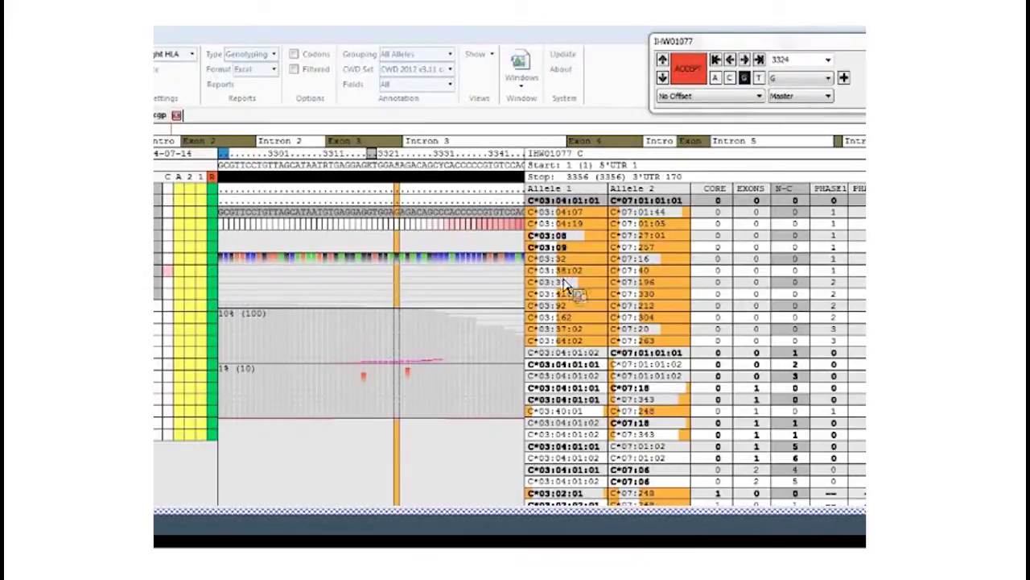
pyautogui.moveTo(523, 272); pyautogui.dragTo(578, 273)
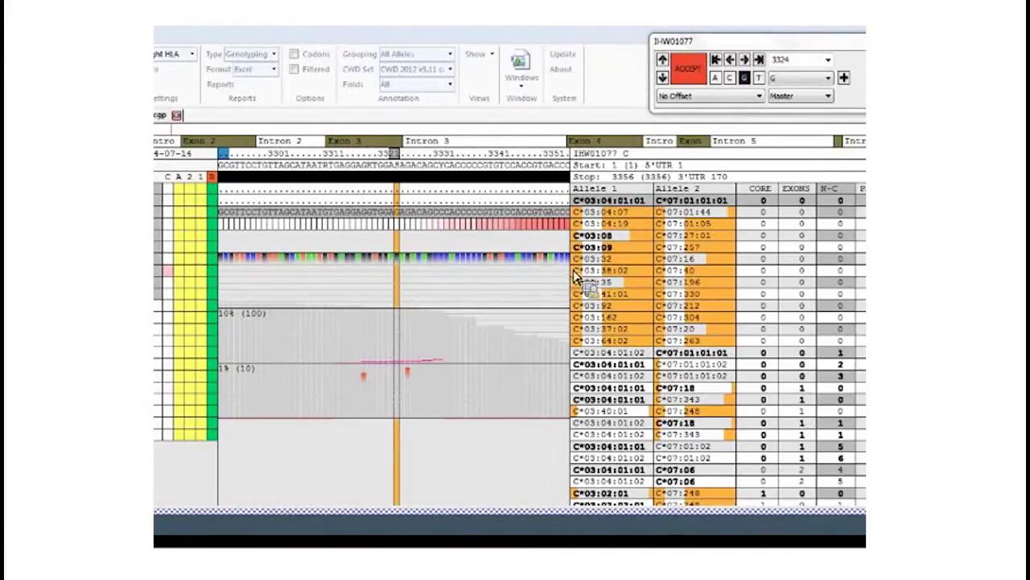
# Step: Open the genotyping report settings and review the sample filter, Fields and summary options, keeping All samples
pyautogui.click(229, 92)
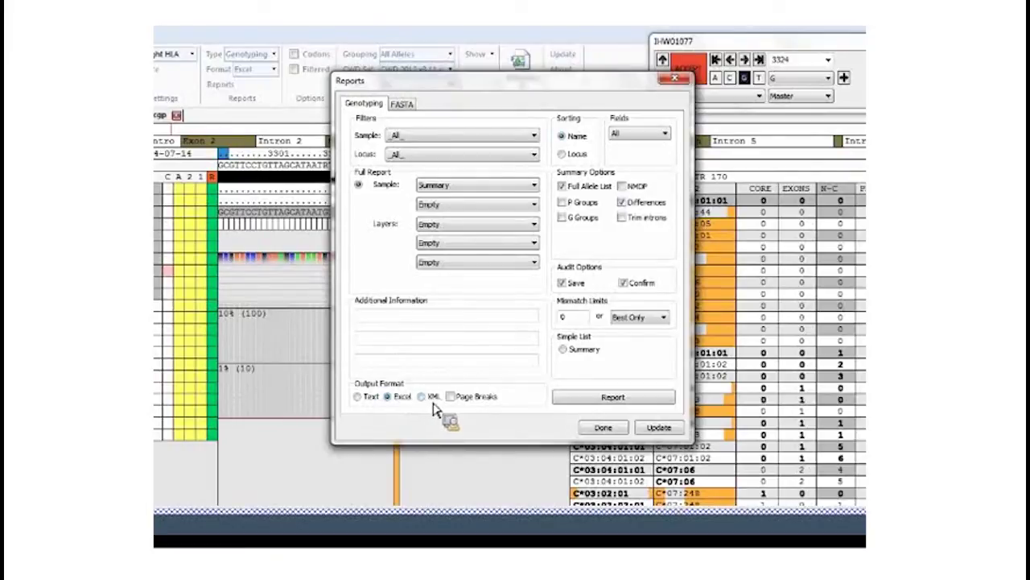
pyautogui.click(410, 136)
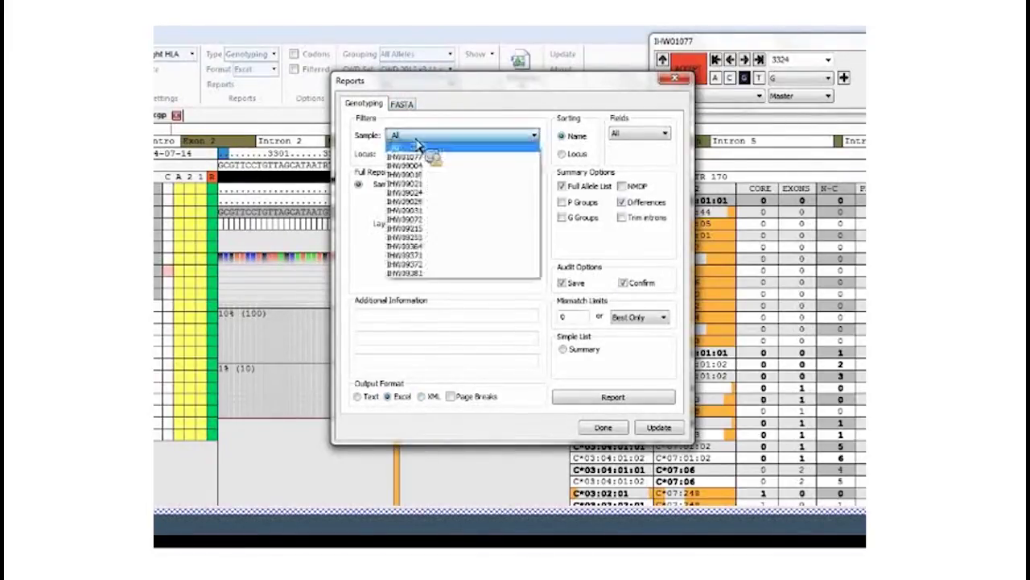
pyautogui.click(416, 146)
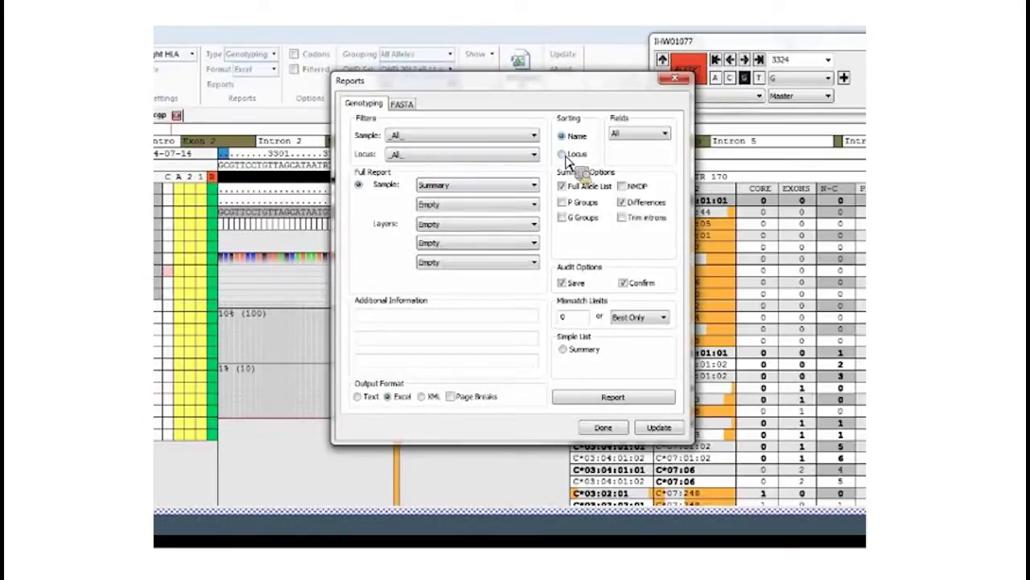
pyautogui.click(648, 134)
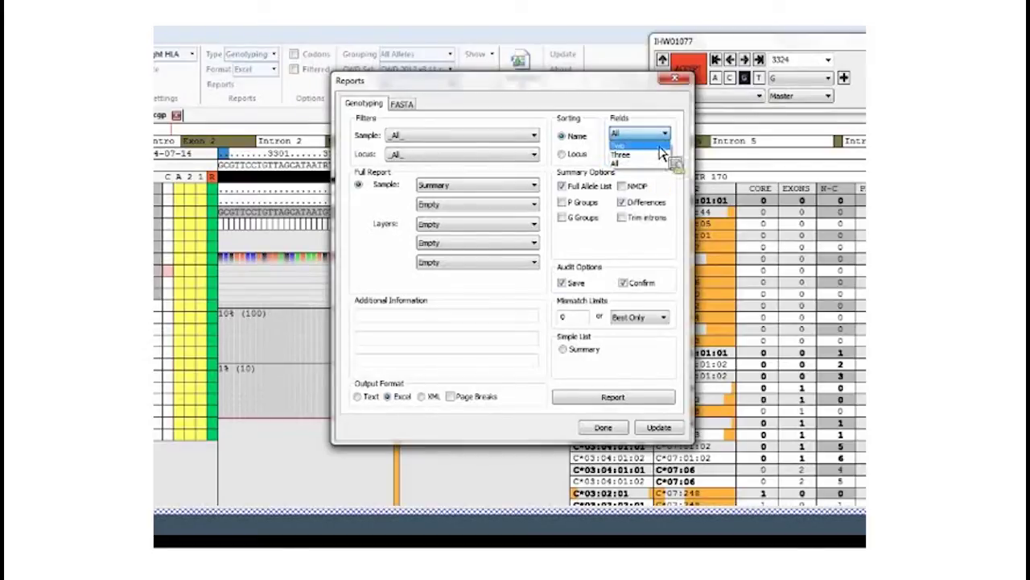
pyautogui.click(665, 137)
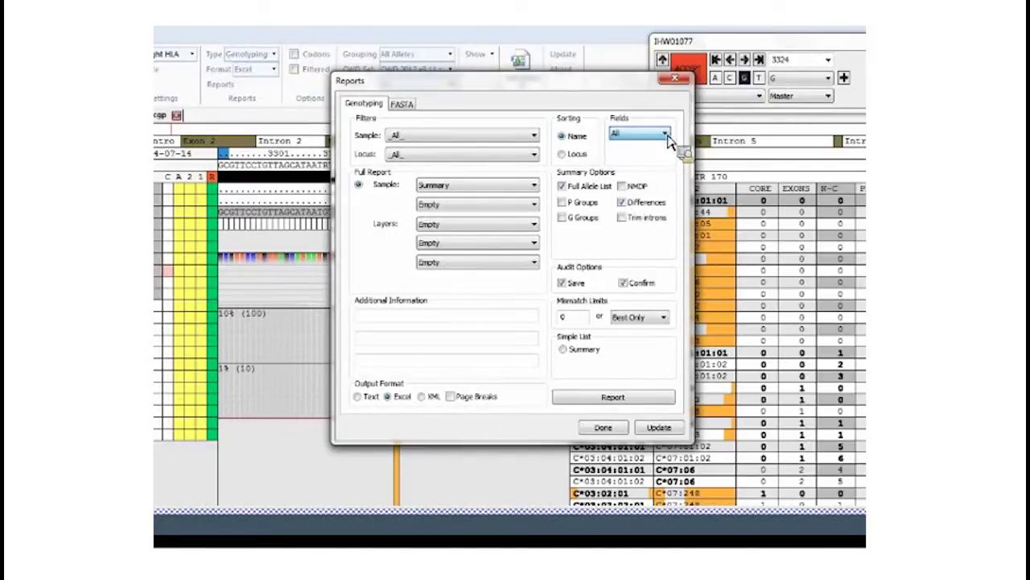
pyautogui.click(562, 187)
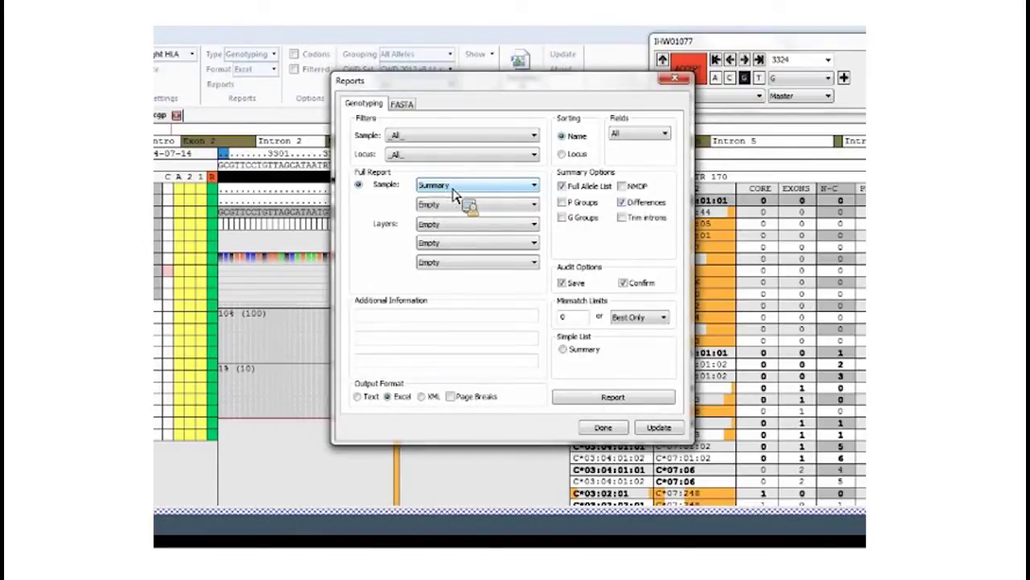
# Step: Add Auditing to the full report's sample section and set its layers to Sequences, Edit List and Mismatch List
pyautogui.click(457, 203)
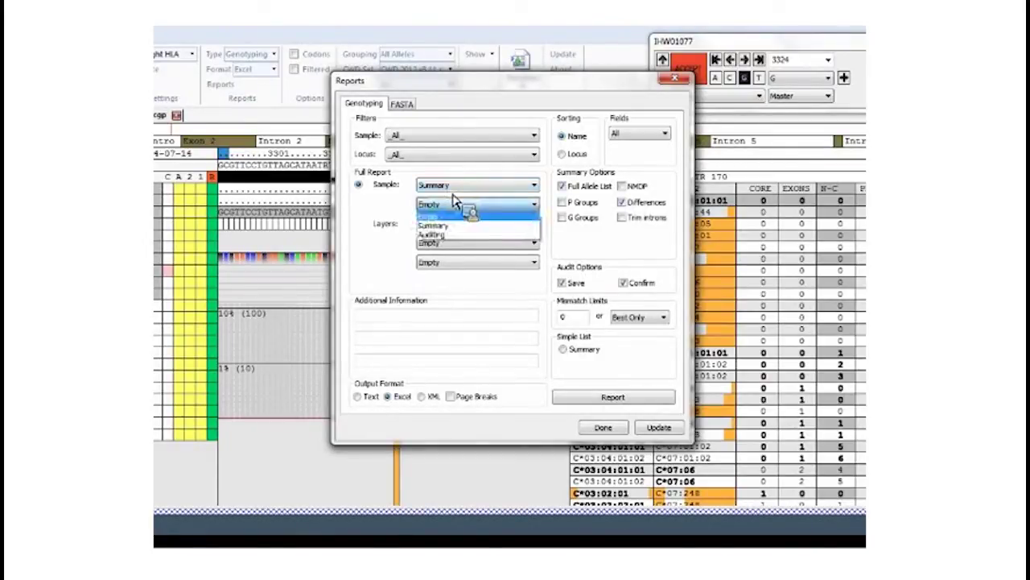
pyautogui.click(458, 234)
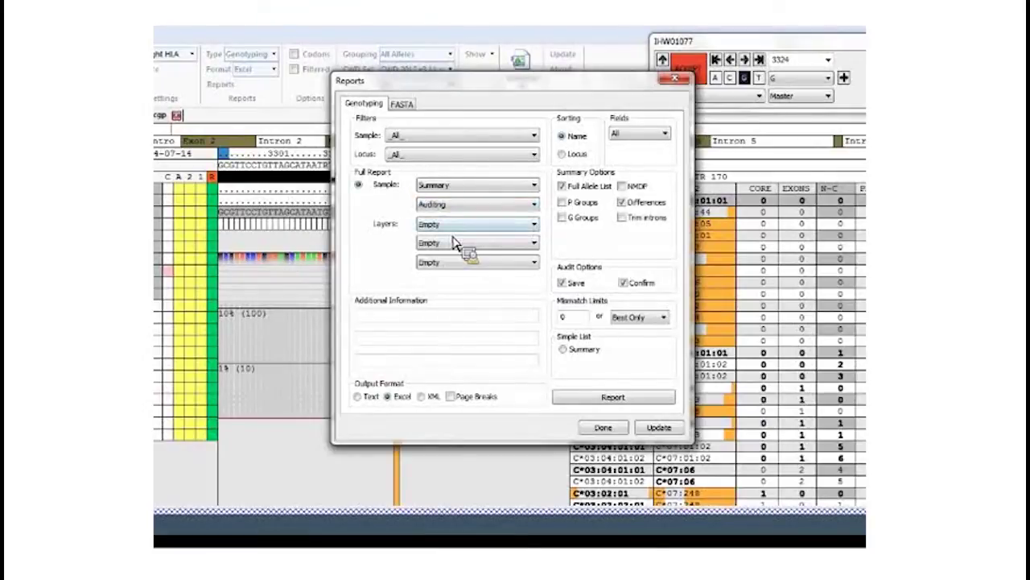
pyautogui.click(472, 226)
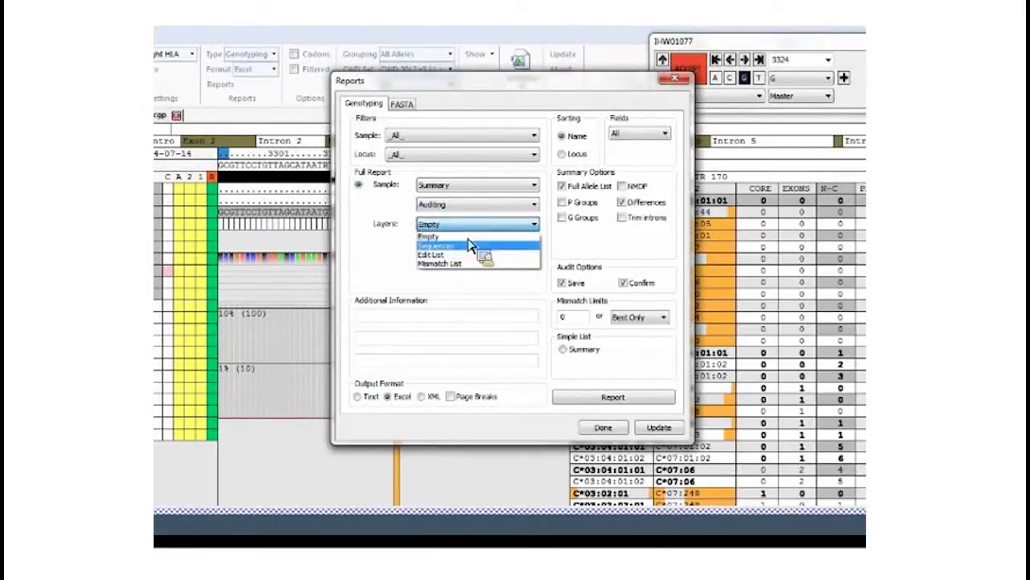
pyautogui.click(465, 247)
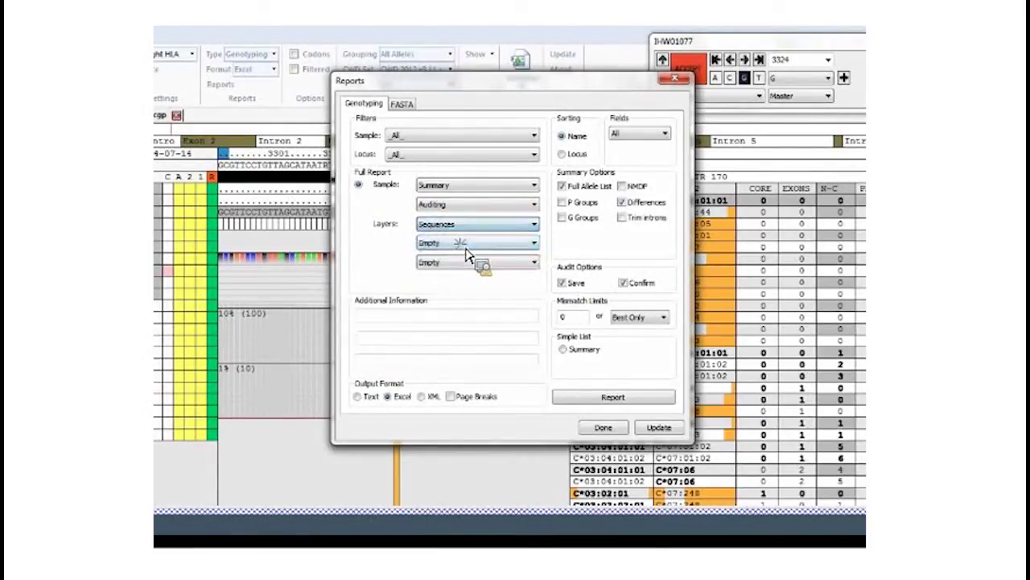
pyautogui.click(477, 243)
pyautogui.click(463, 274)
pyautogui.click(468, 262)
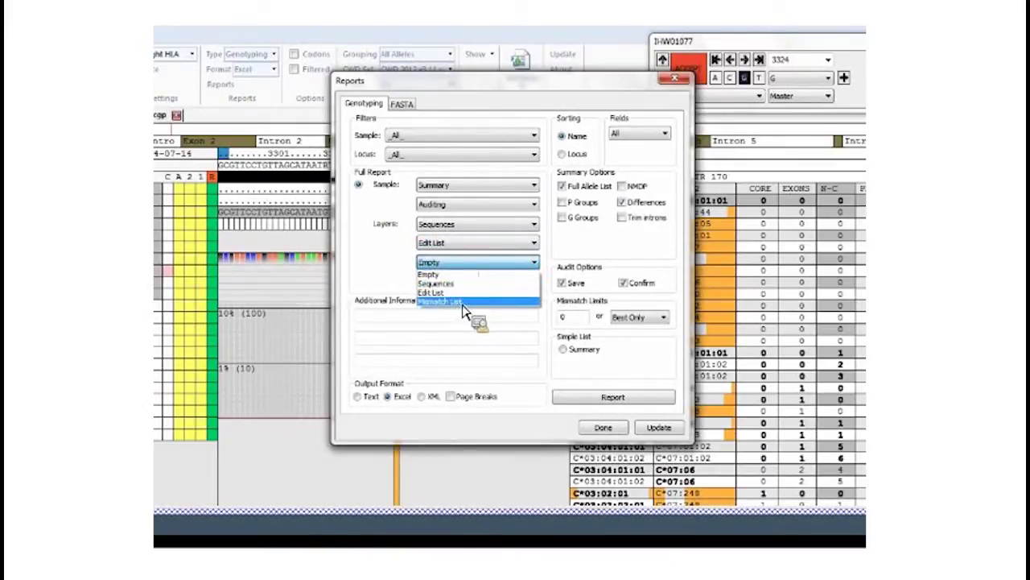
pyautogui.click(462, 305)
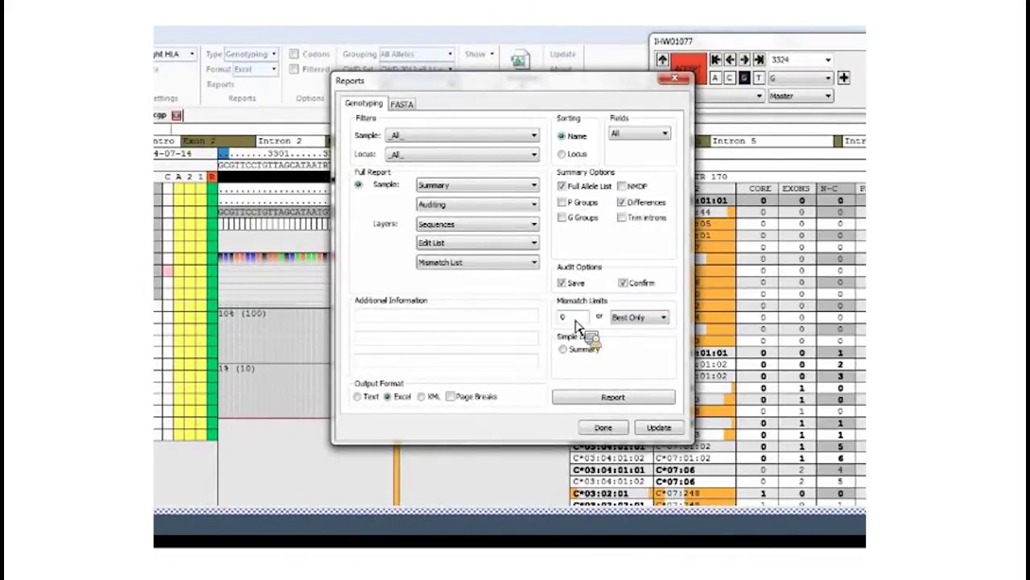
# Step: Review the mismatch limit choices for the report, keeping Best Only
pyautogui.click(644, 317)
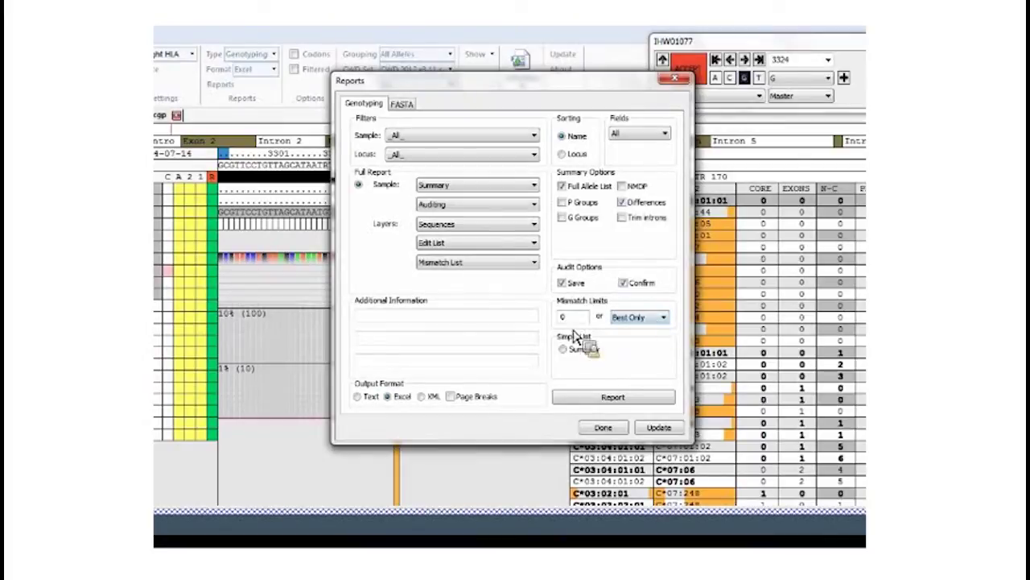
pyautogui.click(663, 318)
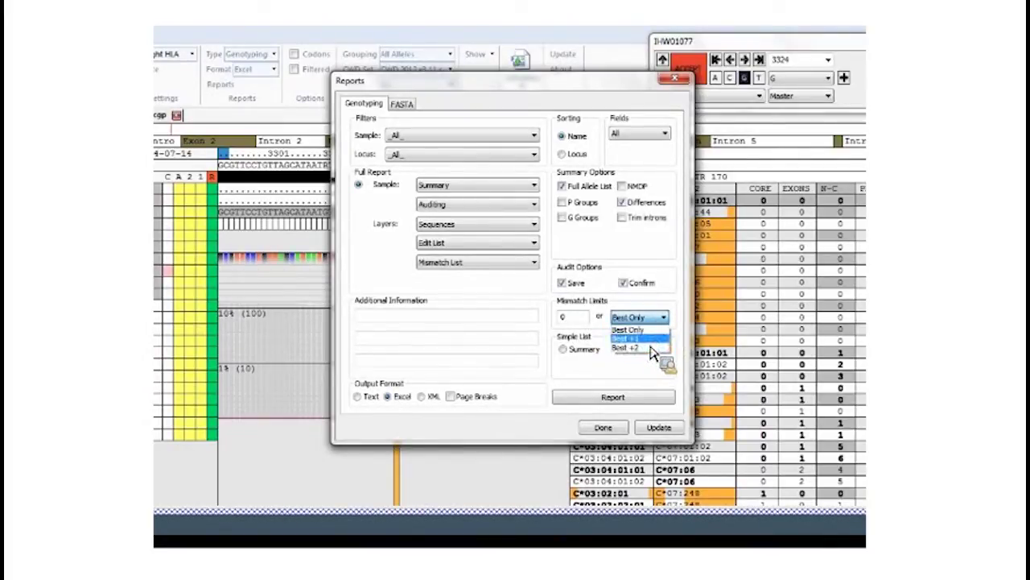
pyautogui.click(670, 320)
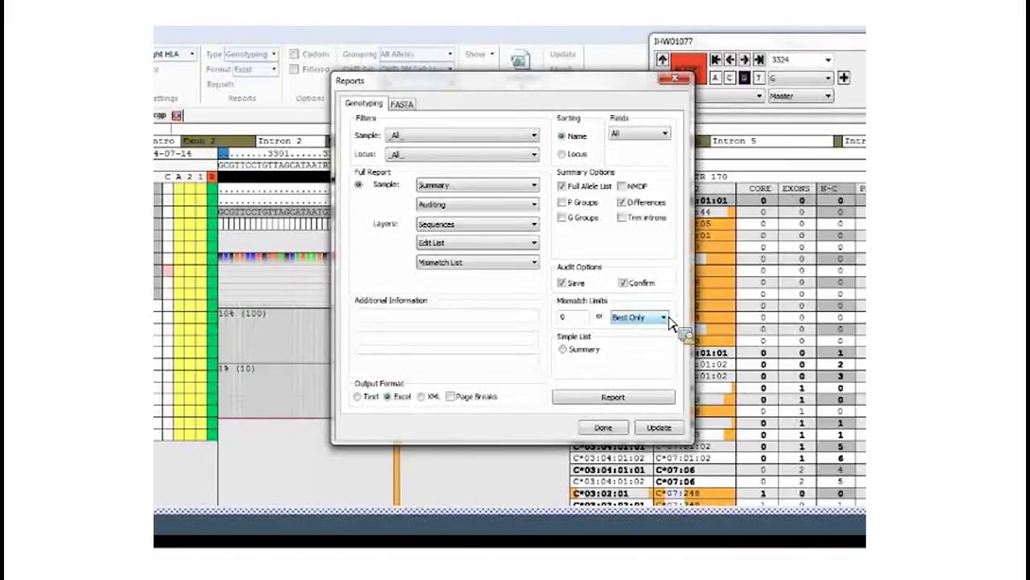
# Step: Filter the report to sample IHW01077 and generate it in Excel format
pyautogui.click(534, 139)
pyautogui.click(483, 170)
pyautogui.click(623, 400)
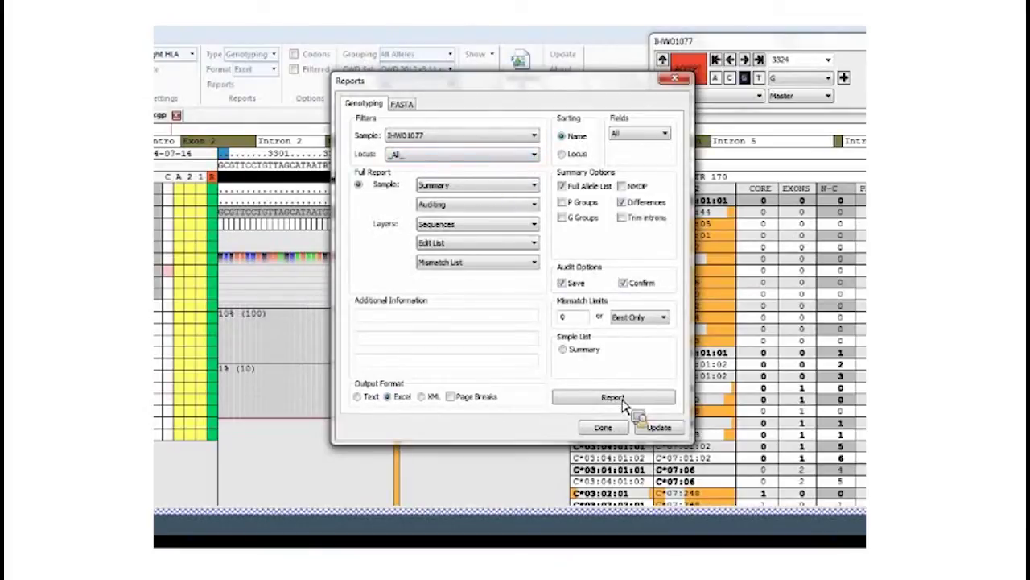